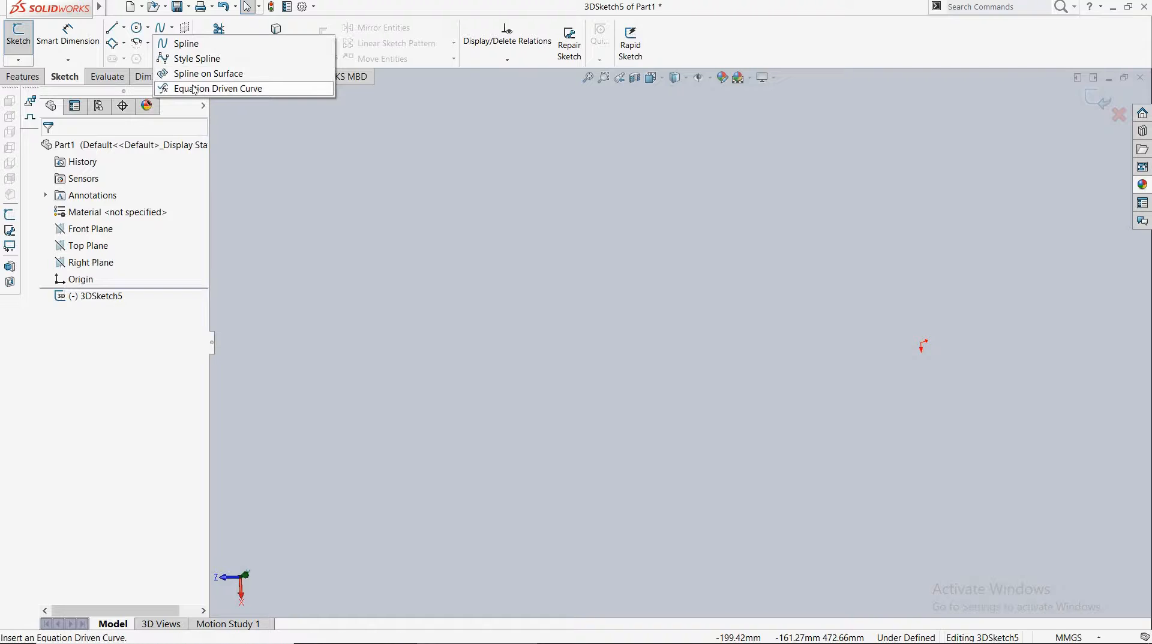
Step: Start an equation driven curve in the 3D sketch with x = sin(t^2/2), y = cos(t^2/2) and z = 0.3*t
{"action": "left_click", "coordinate": [194, 89]}
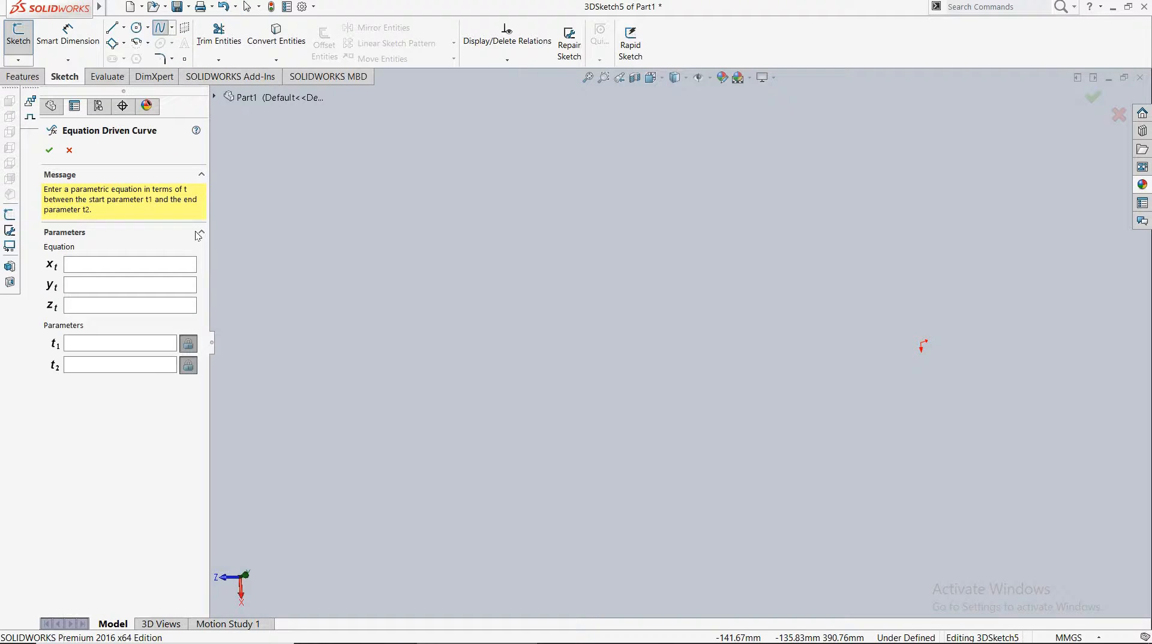
{"action": "left_click", "coordinate": [161, 262]}
{"action": "type", "text": "sin(t^2/2"}
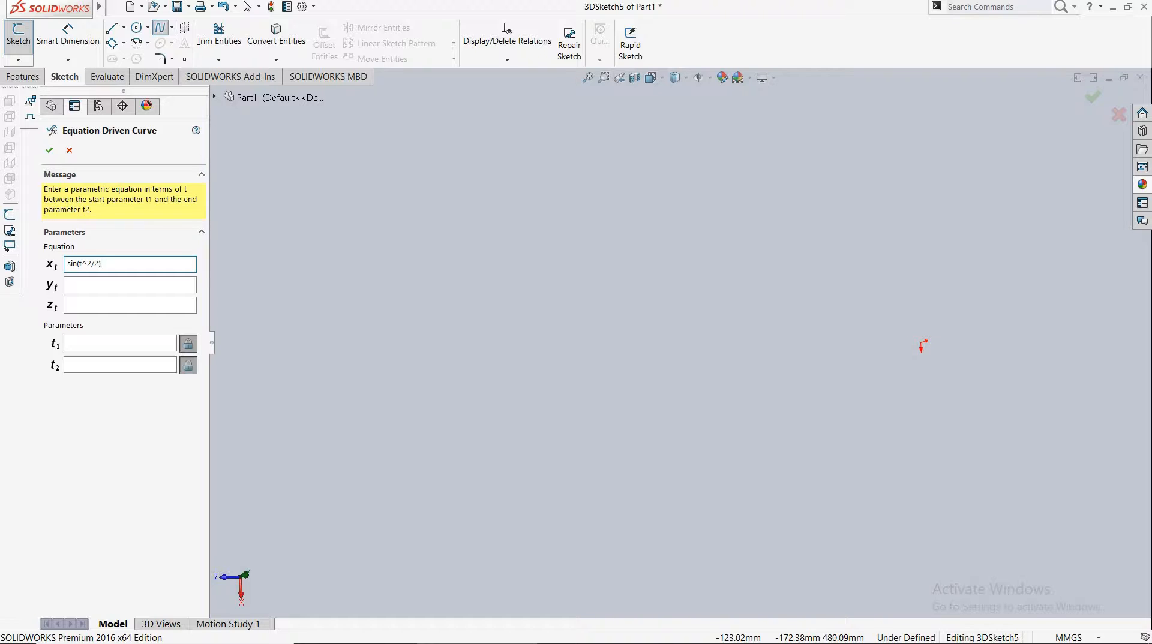
{"action": "left_click", "coordinate": [119, 283]}
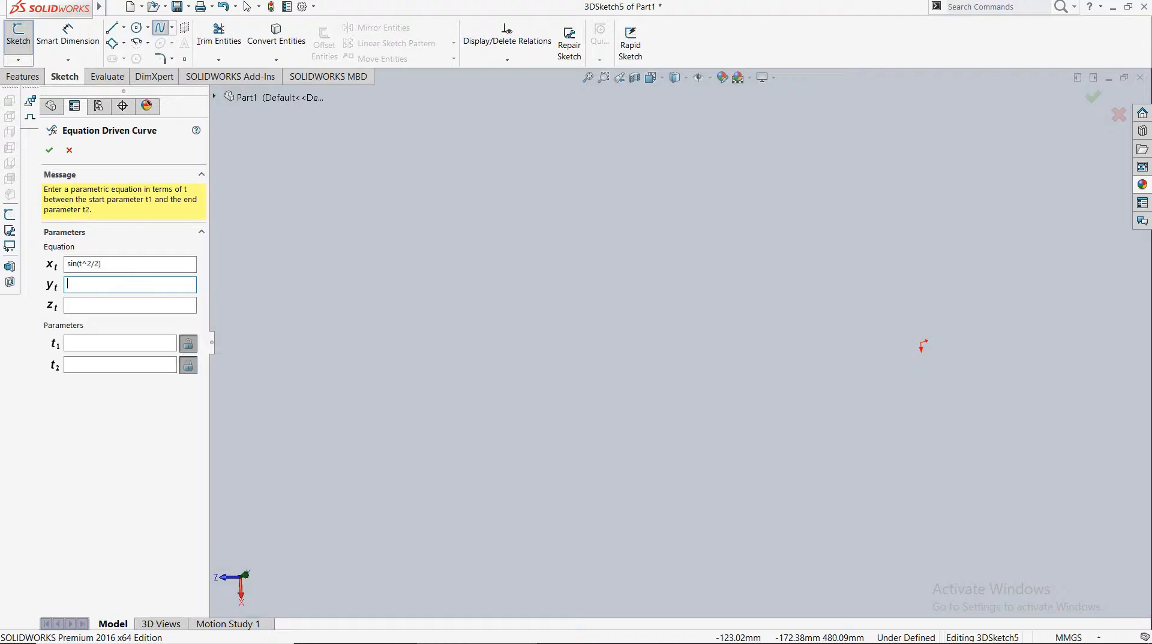
{"action": "type", "text": "cos(t^2/2)"}
{"action": "left_click", "coordinate": [110, 303]}
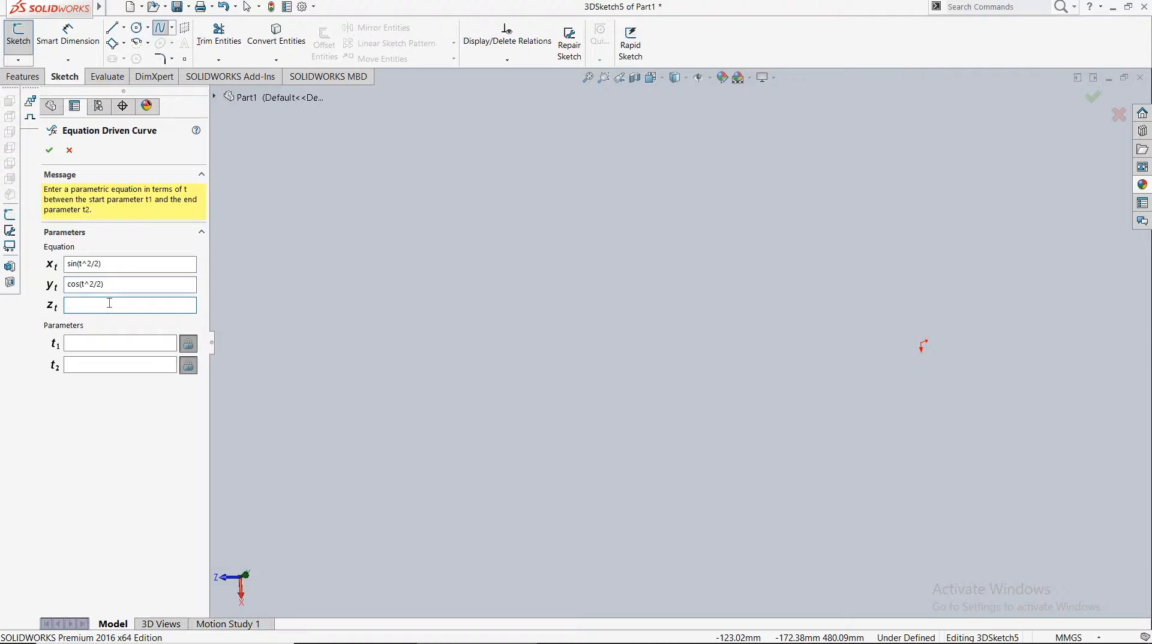
{"action": "type", "text": "0.3*t"}
Step: Set the curve's parameter range from t1 = 0 to t2 = 4*pi and create the curve
{"action": "left_click", "coordinate": [102, 340]}
{"action": "type", "text": "0"}
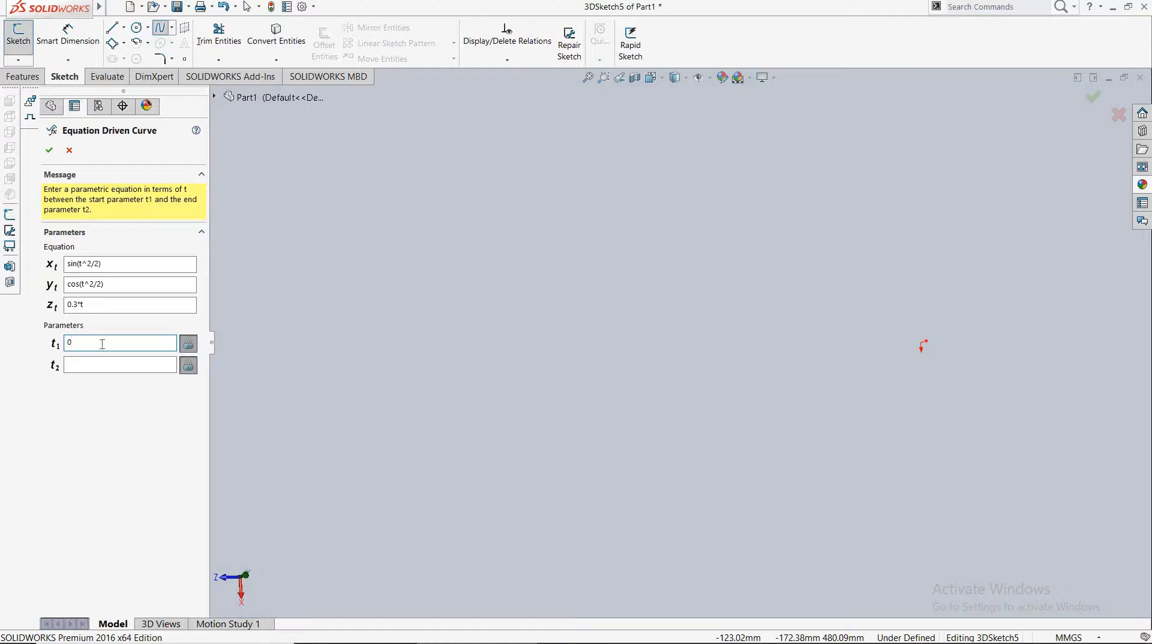
{"action": "left_click", "coordinate": [100, 364]}
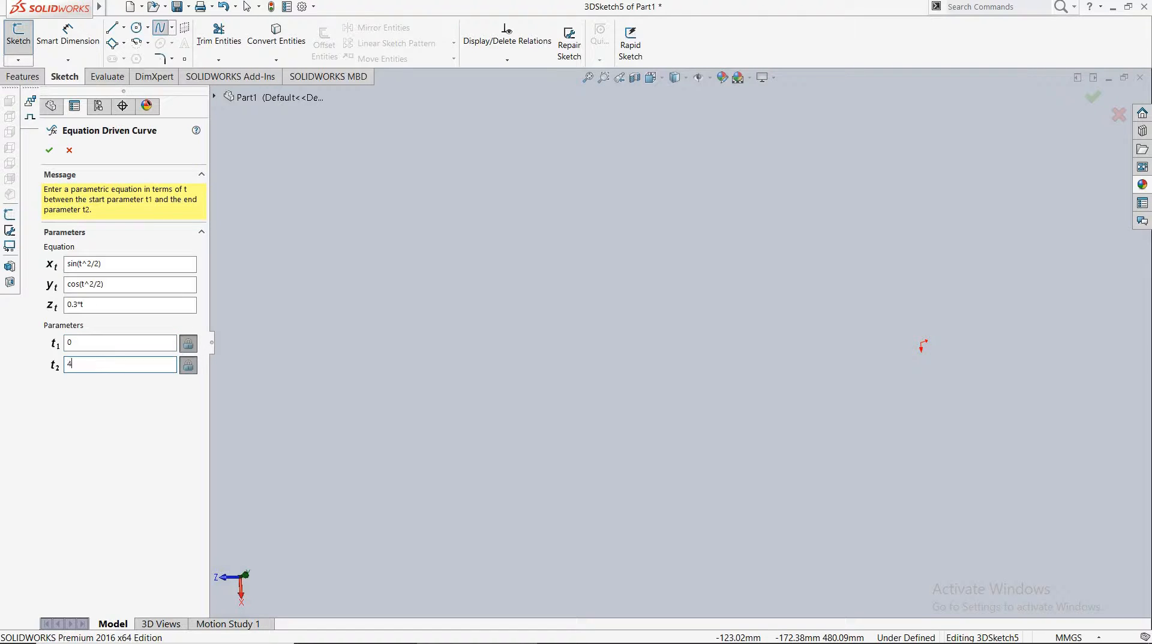
{"action": "type", "text": "4*pi"}
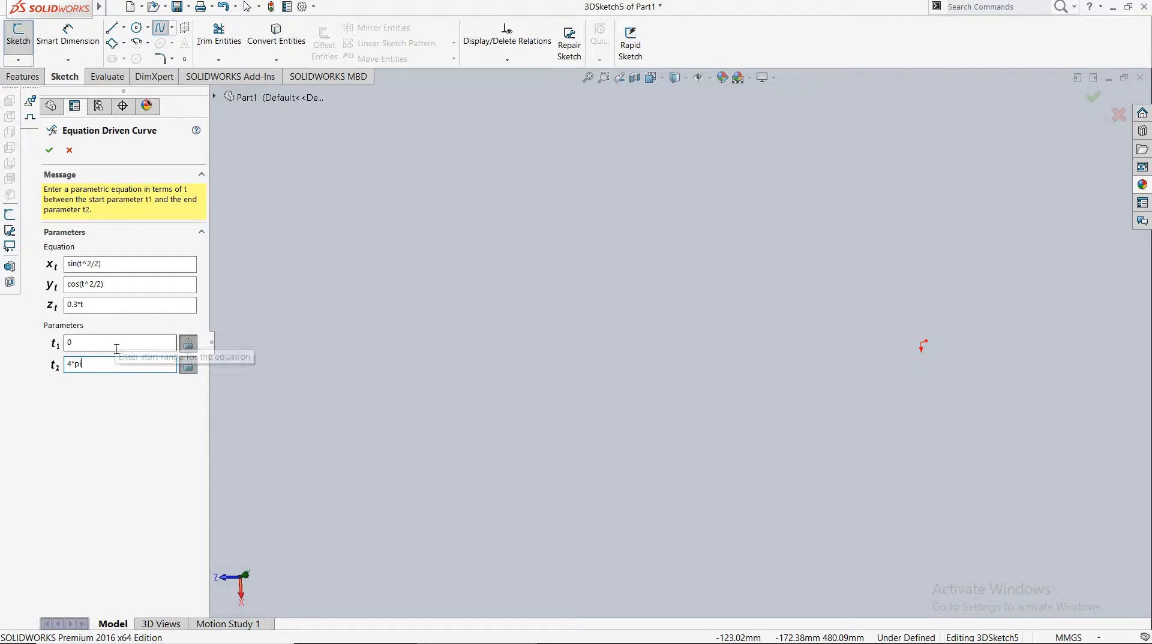
{"action": "left_click", "coordinate": [46, 152]}
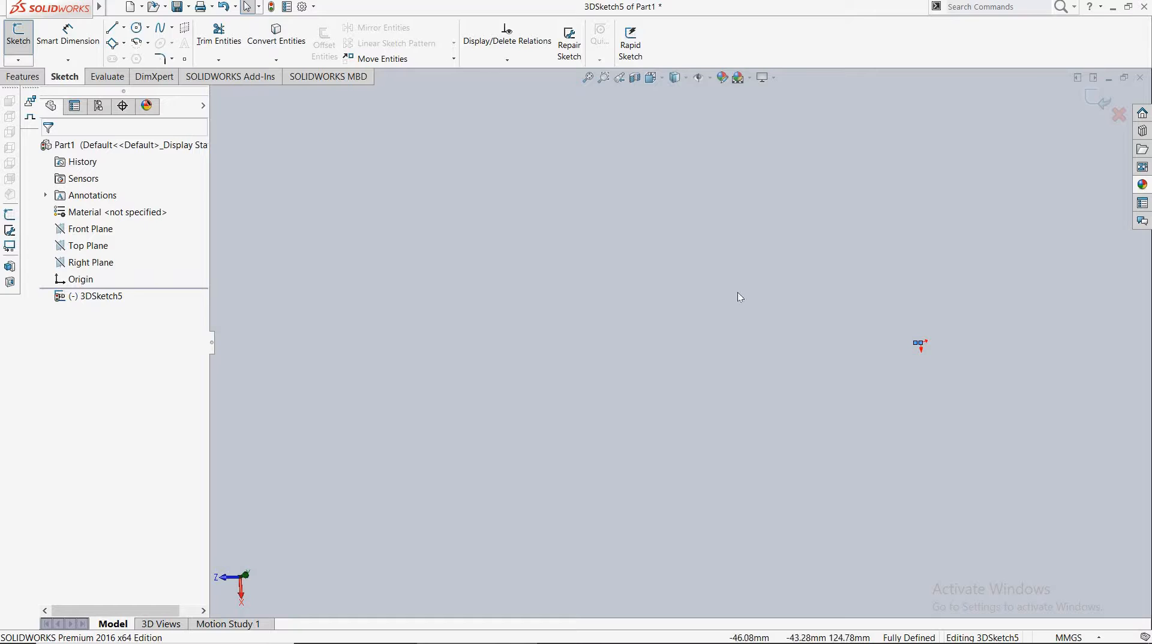
Step: Exit the 3D sketch containing the equation driven curve, leaving nothing selected
{"action": "right_click", "coordinate": [630, 234]}
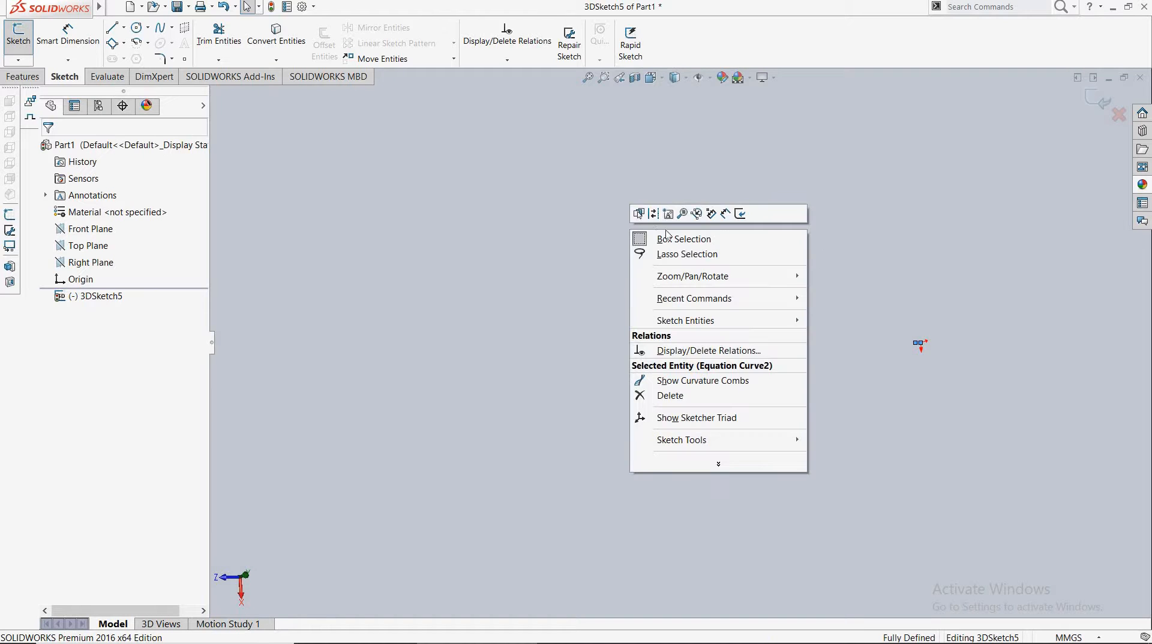
{"action": "mouse_move", "coordinate": [746, 282]}
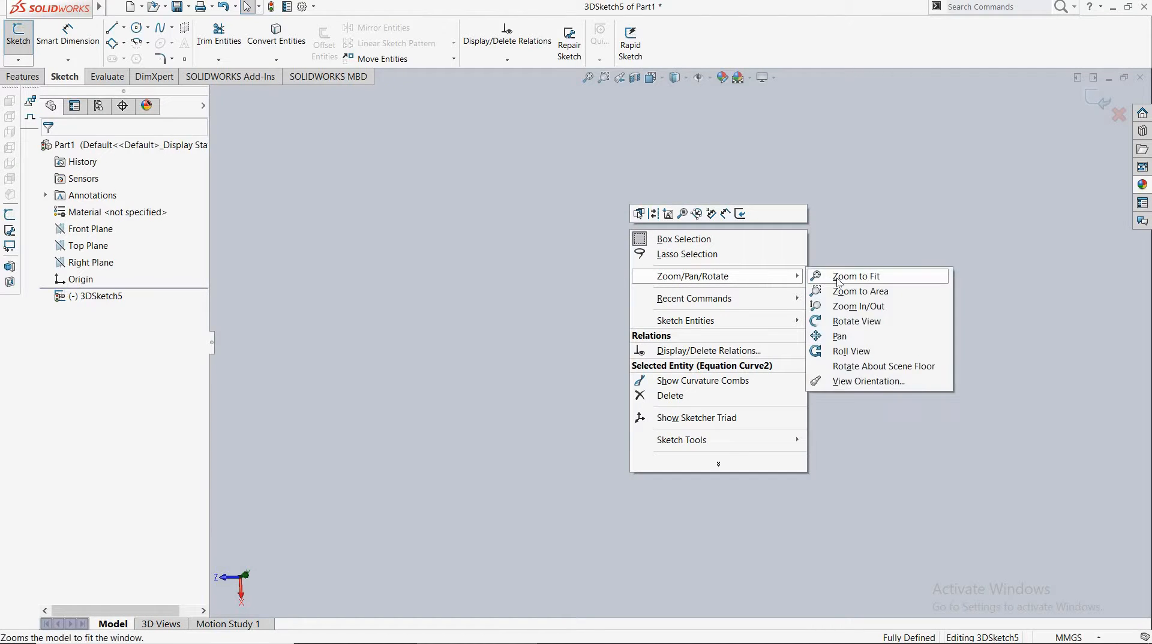
{"action": "left_click", "coordinate": [838, 282]}
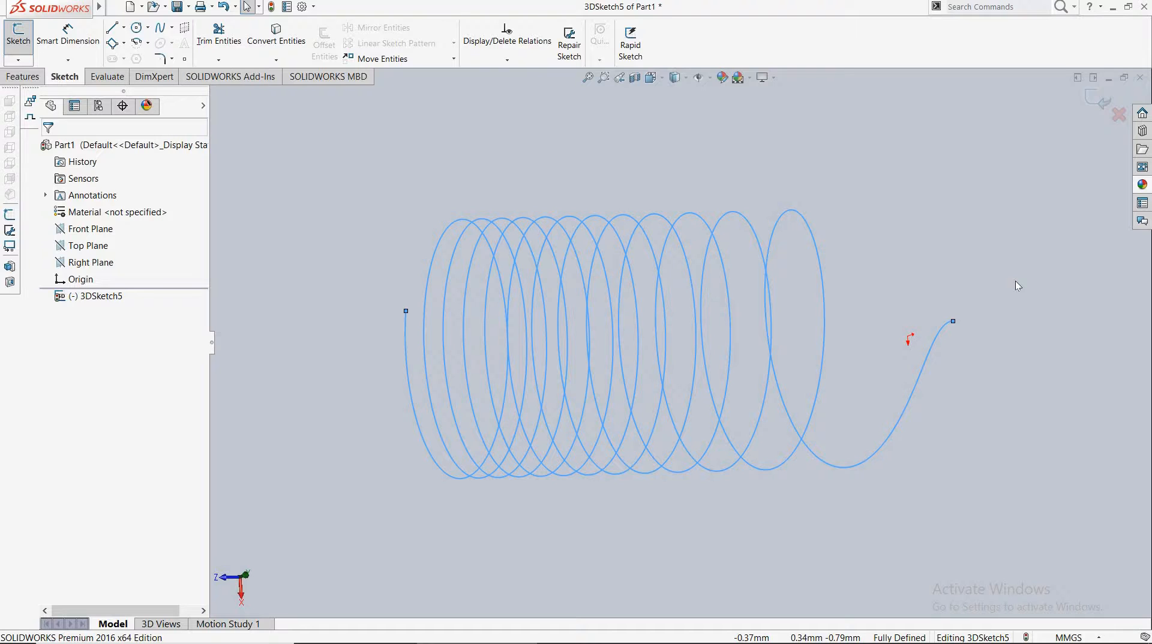
{"action": "left_click", "coordinate": [1094, 97]}
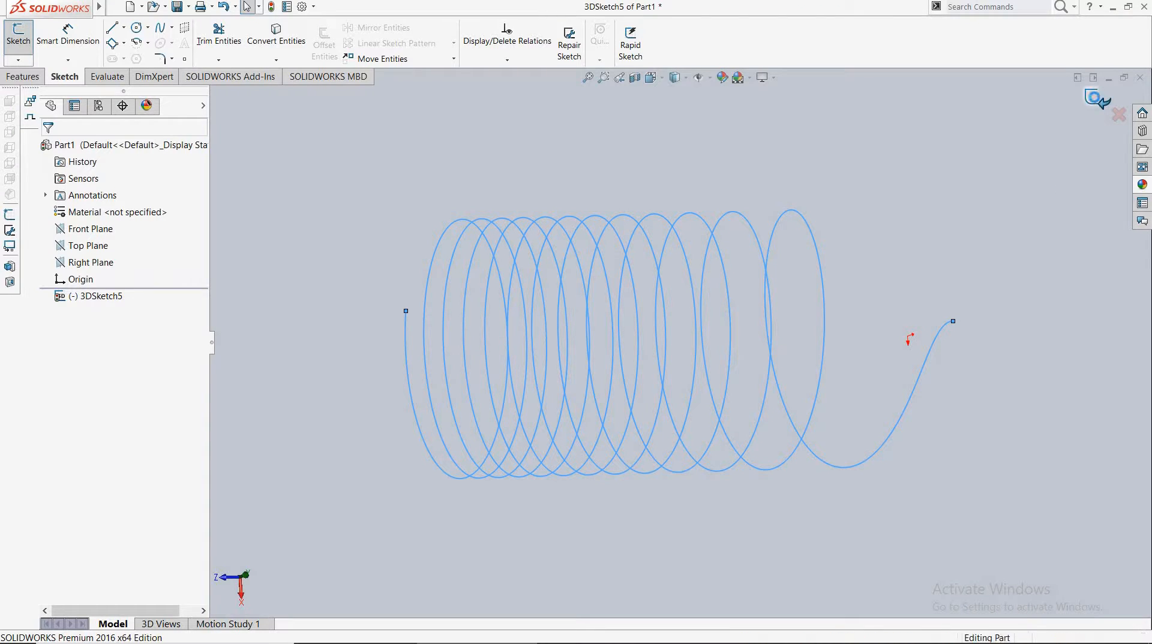
{"action": "left_click", "coordinate": [991, 167]}
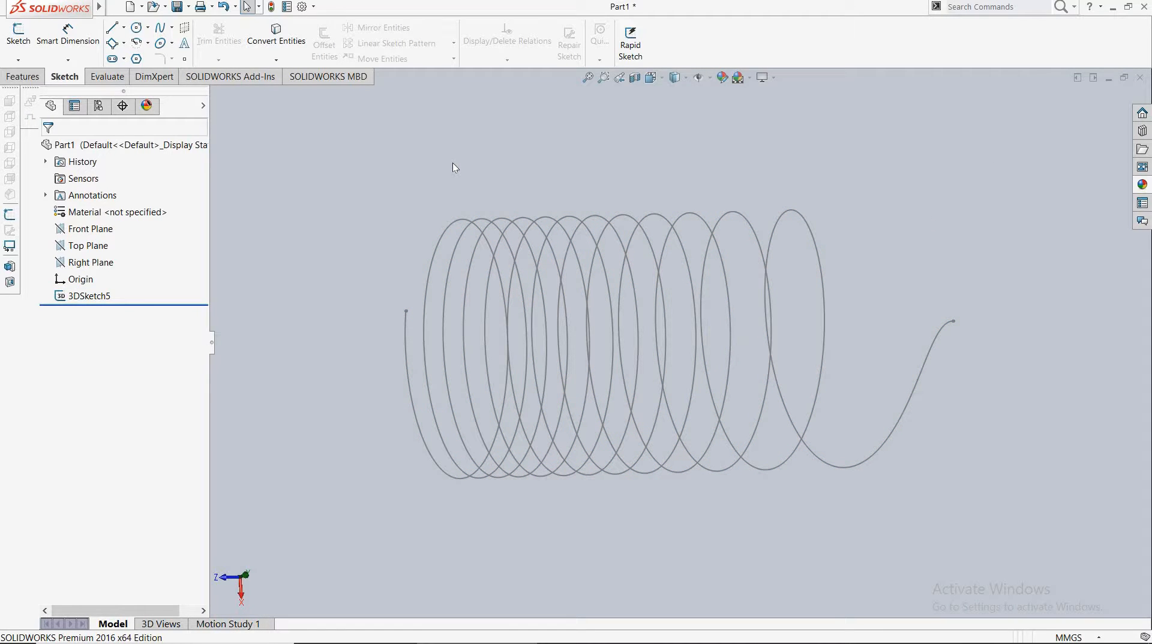
Step: Create a reference plane coincident with the curve's endpoint at the widely spaced end and perpendicular to the curve
{"action": "left_click", "coordinate": [30, 74]}
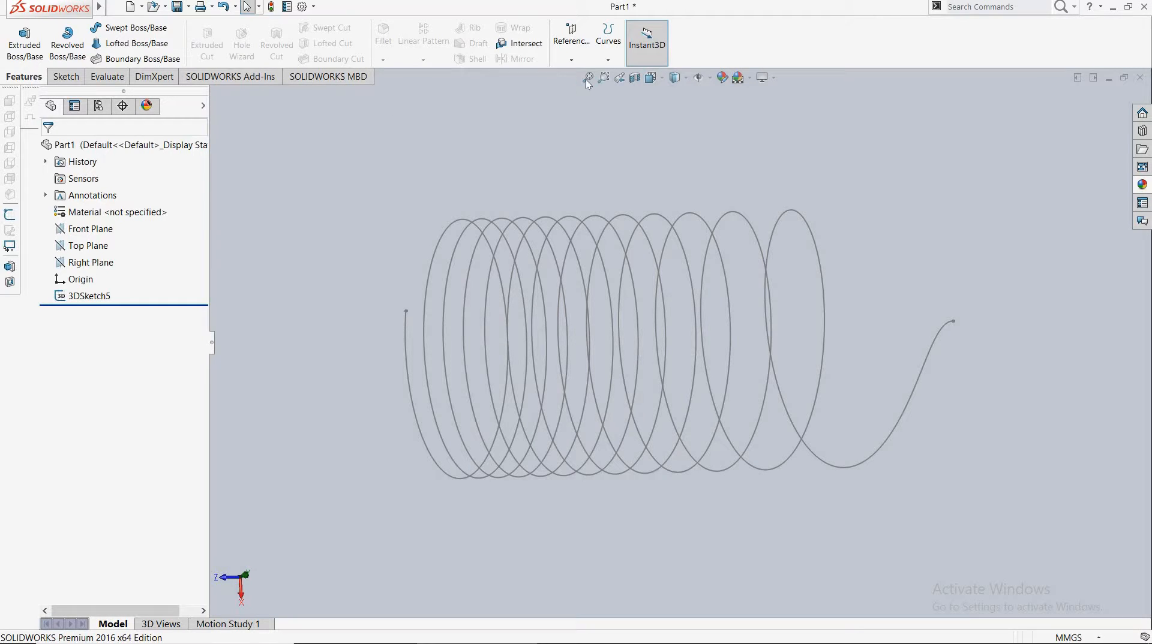
{"action": "left_click", "coordinate": [572, 60]}
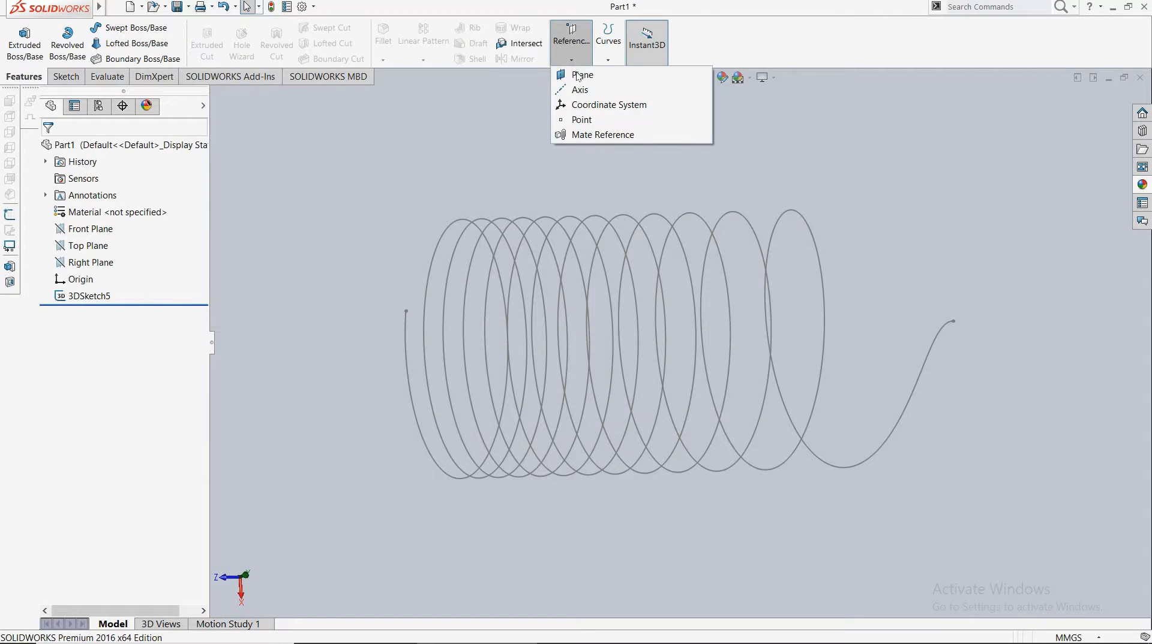
{"action": "left_click", "coordinate": [579, 76]}
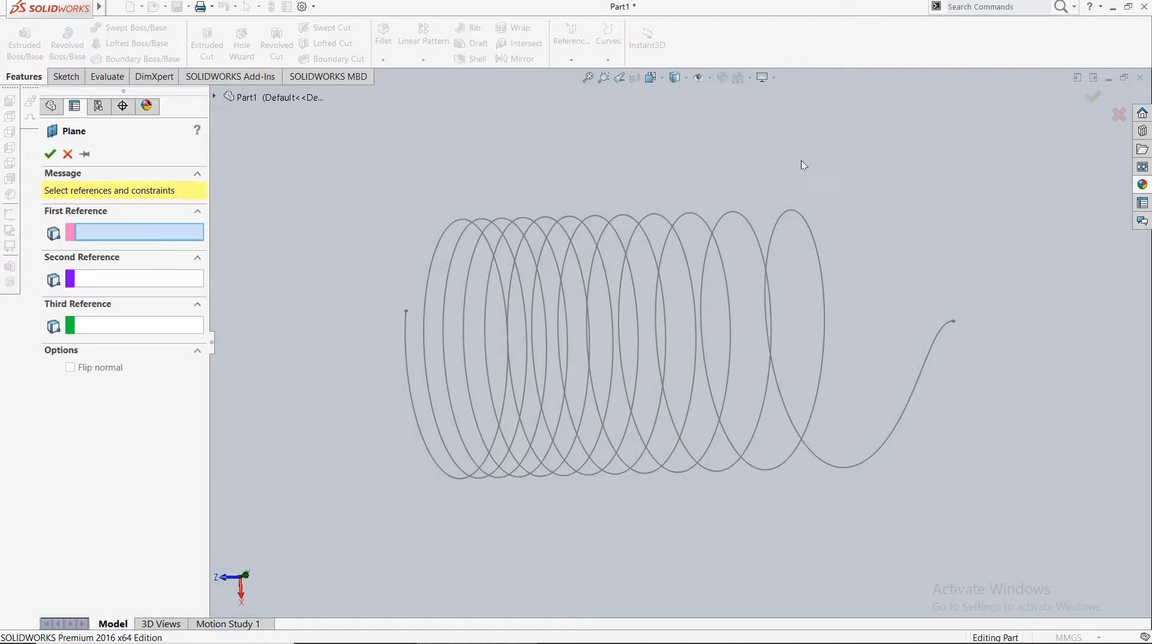
{"action": "left_click", "coordinate": [954, 322]}
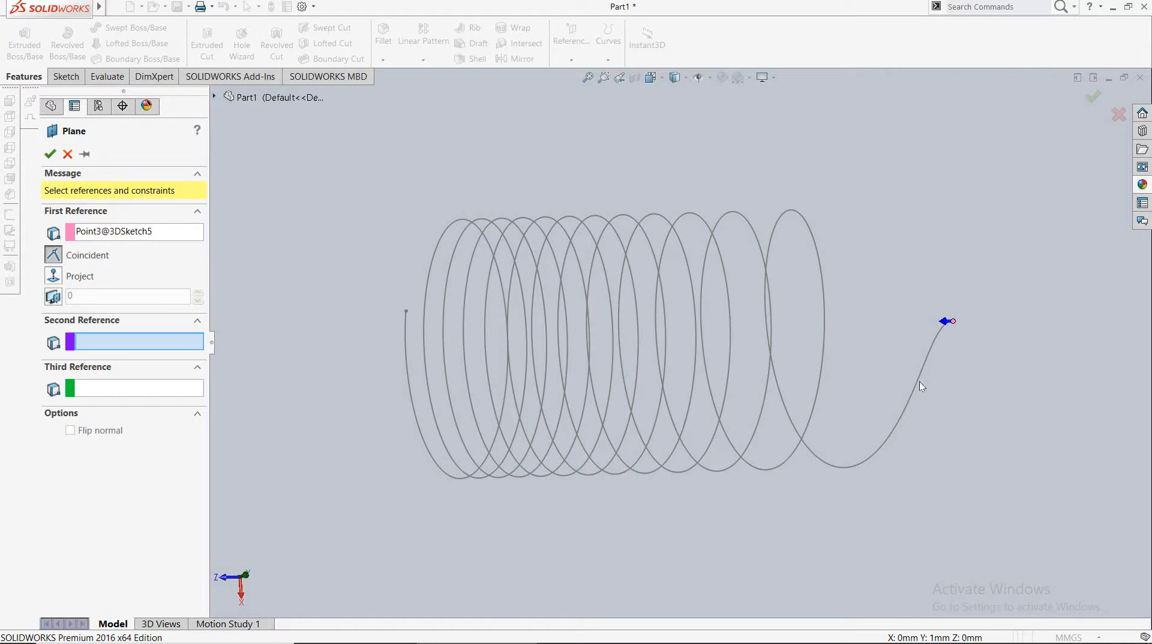
{"action": "left_click", "coordinate": [665, 394]}
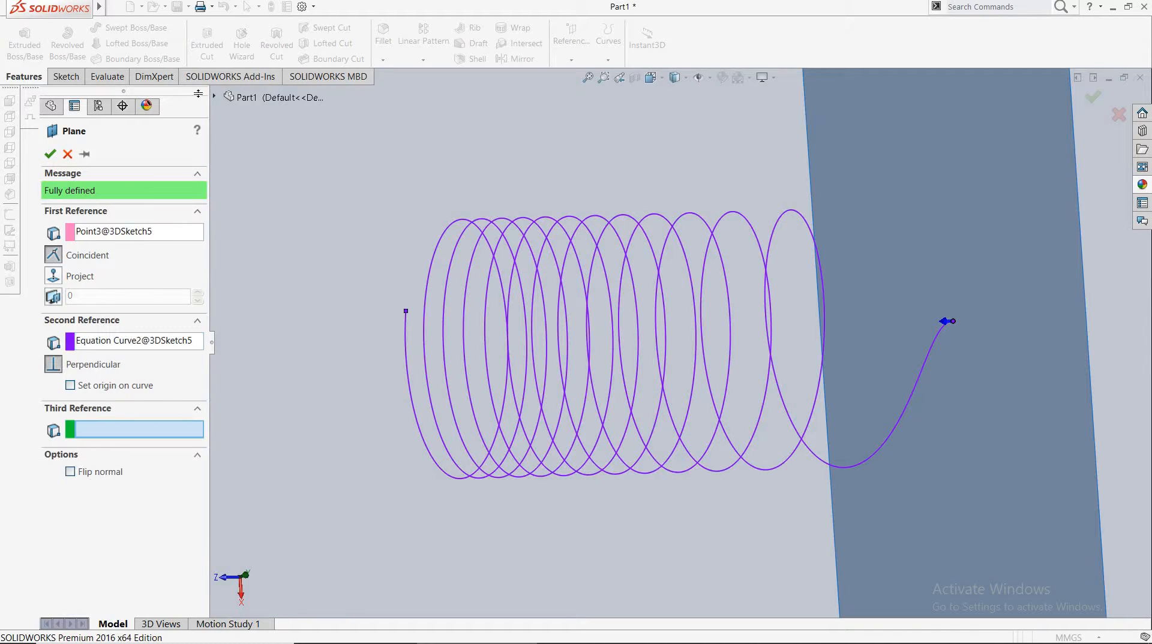
{"action": "left_click", "coordinate": [49, 154]}
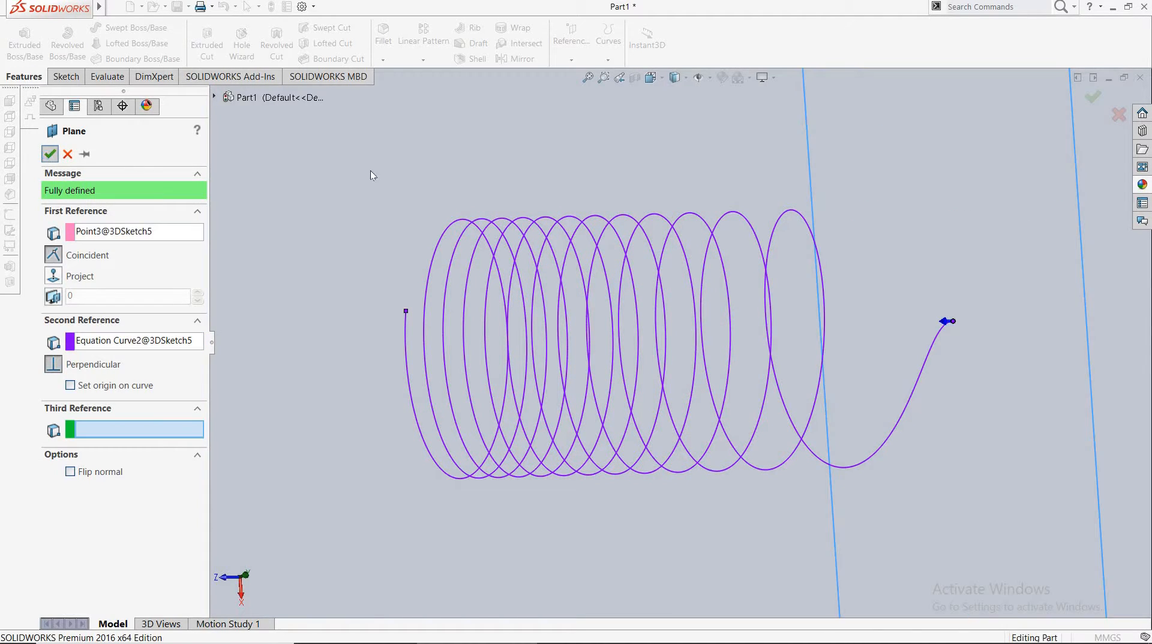
Step: Sketch a circle of radius 0.04 mm on the new plane, centred on the curve's endpoint
{"action": "left_click", "coordinate": [880, 213]}
{"action": "right_click", "coordinate": [878, 211]}
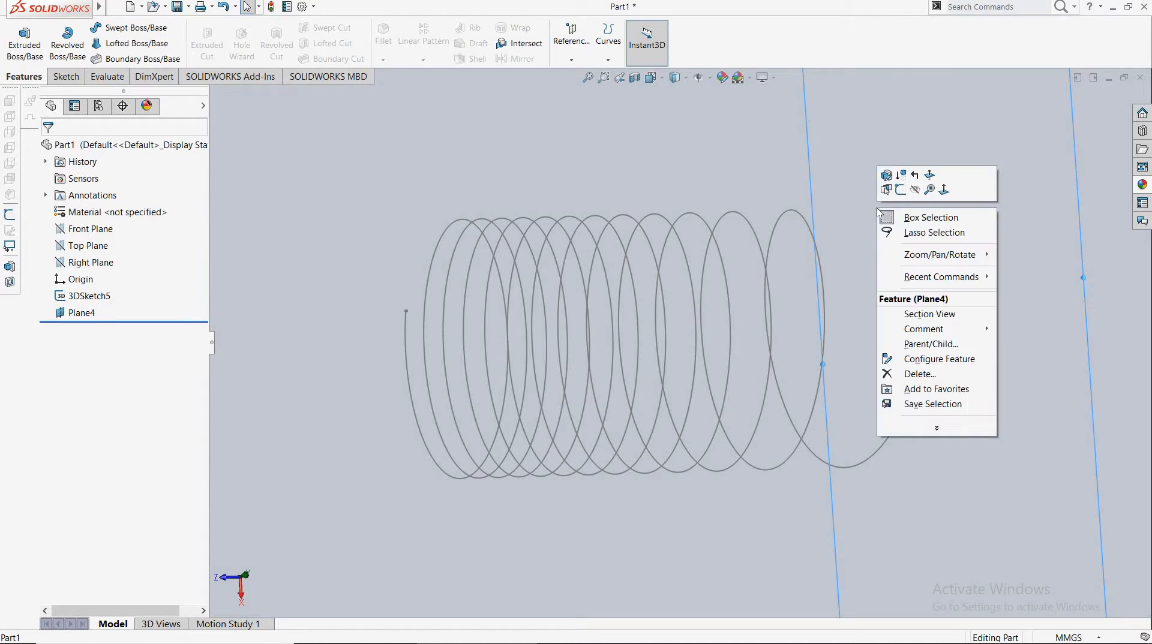
{"action": "left_click", "coordinate": [905, 197]}
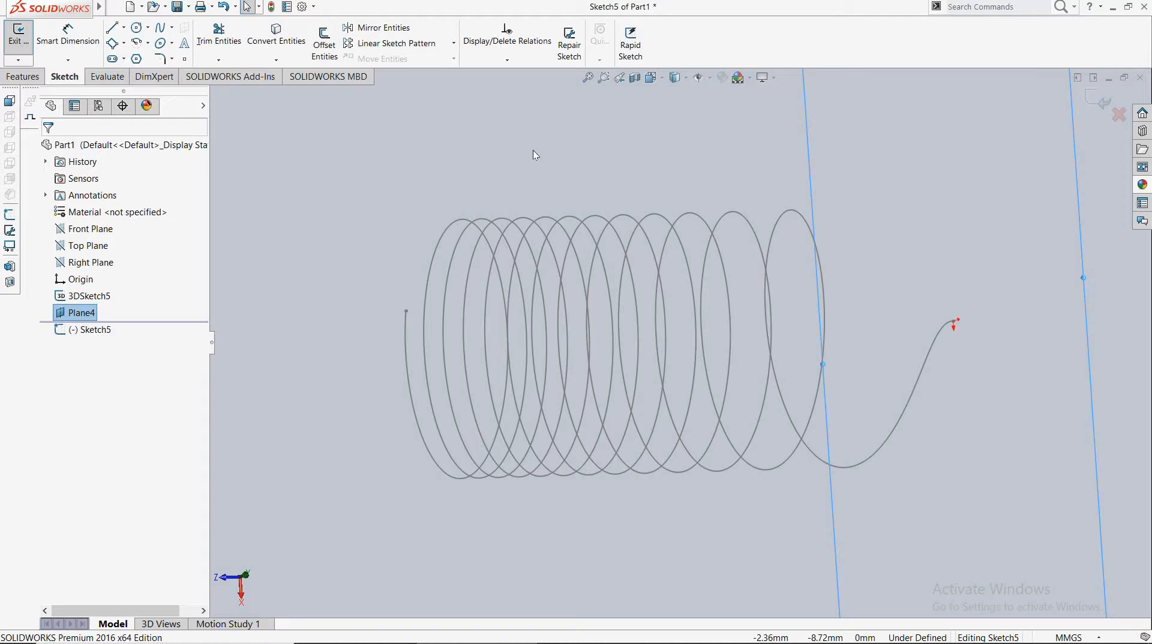
{"action": "left_click", "coordinate": [137, 28]}
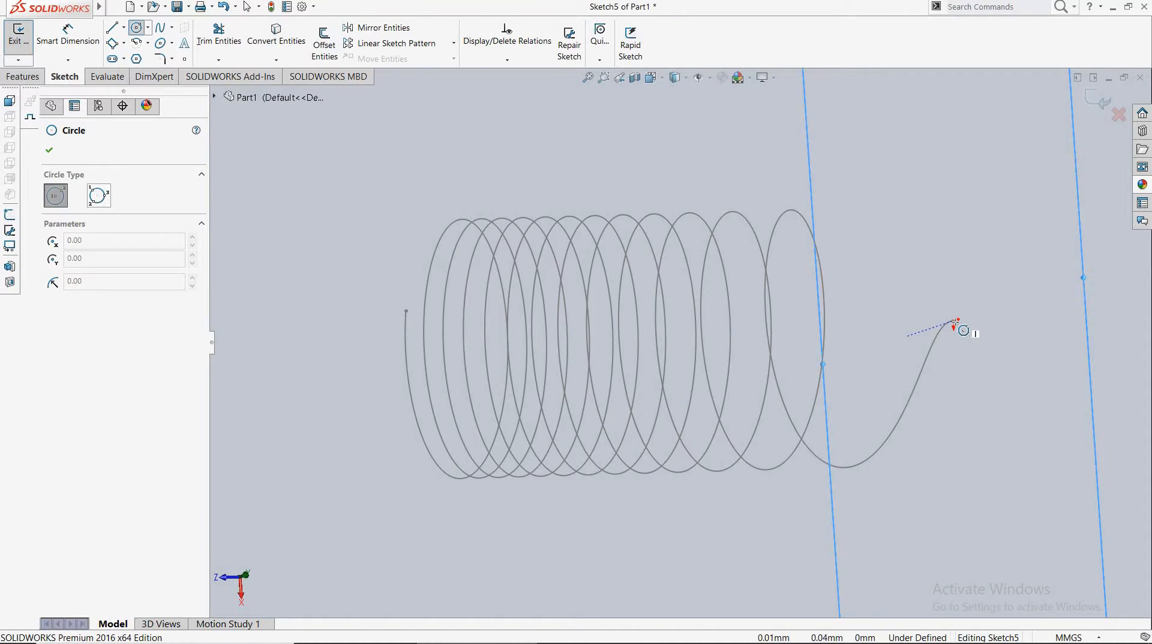
{"action": "left_click", "coordinate": [954, 322]}
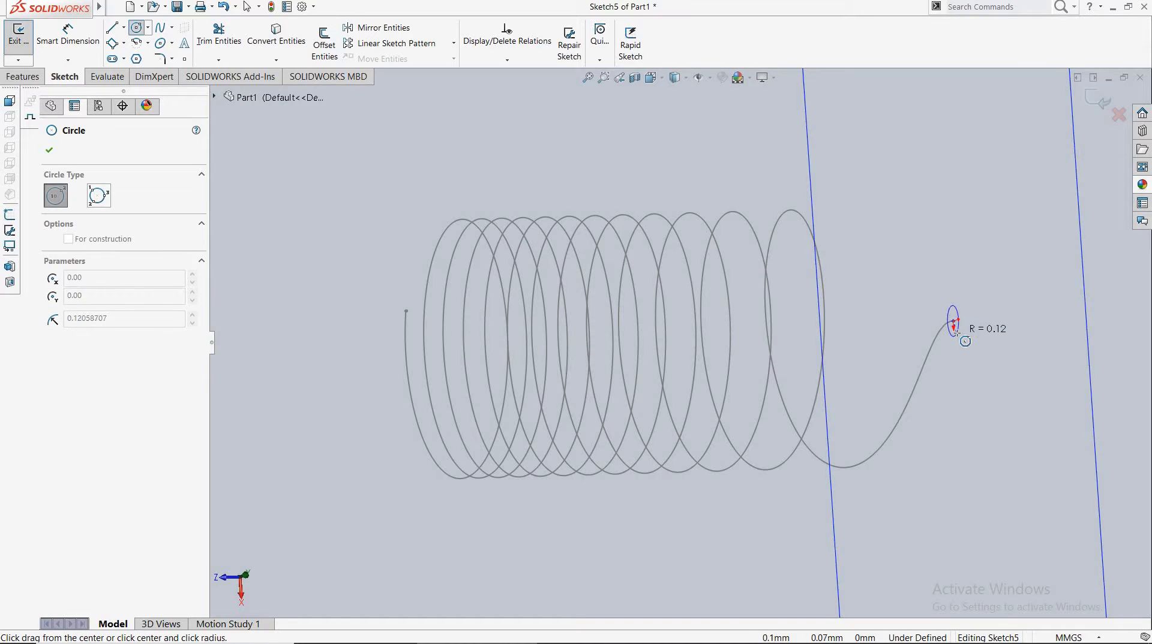
{"action": "left_click", "coordinate": [957, 331]}
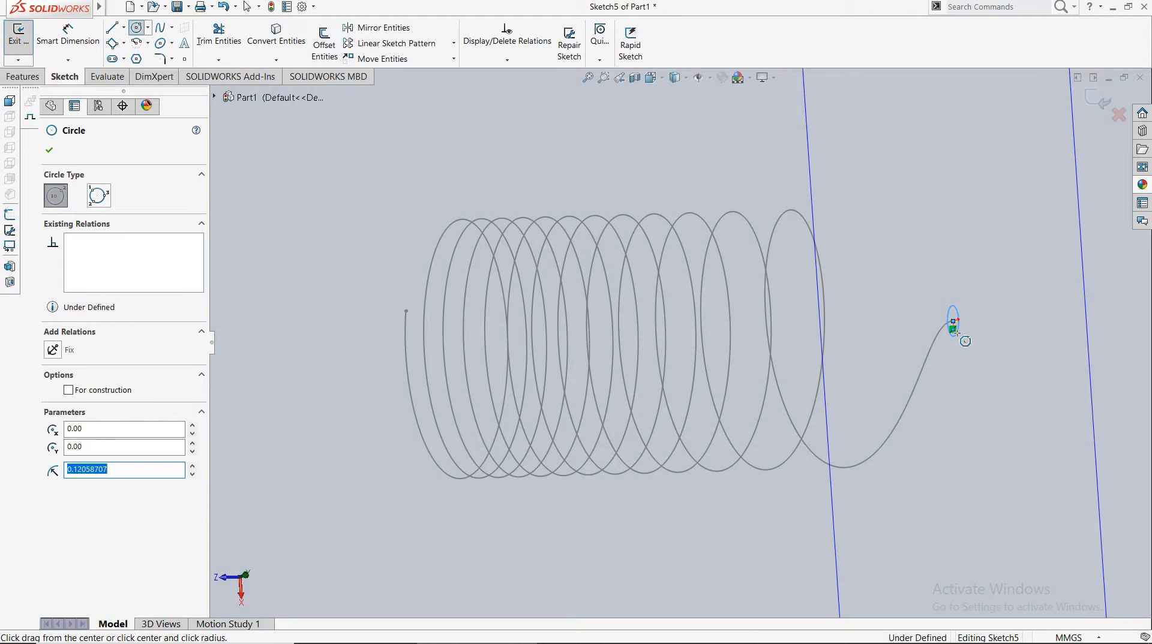
{"action": "type", "text": "0.04"}
{"action": "left_click", "coordinate": [49, 152]}
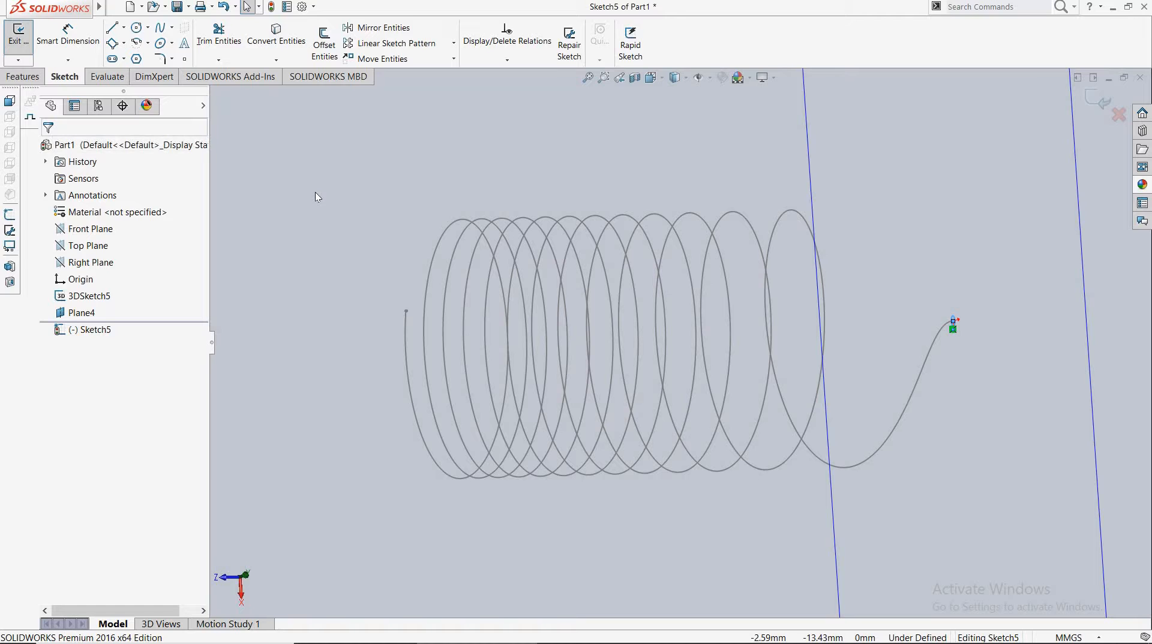
Step: Create a Swept Boss/Base using the small circle as the profile and the 3D equation curve as the path
{"action": "left_click", "coordinate": [37, 78]}
{"action": "left_click", "coordinate": [123, 28]}
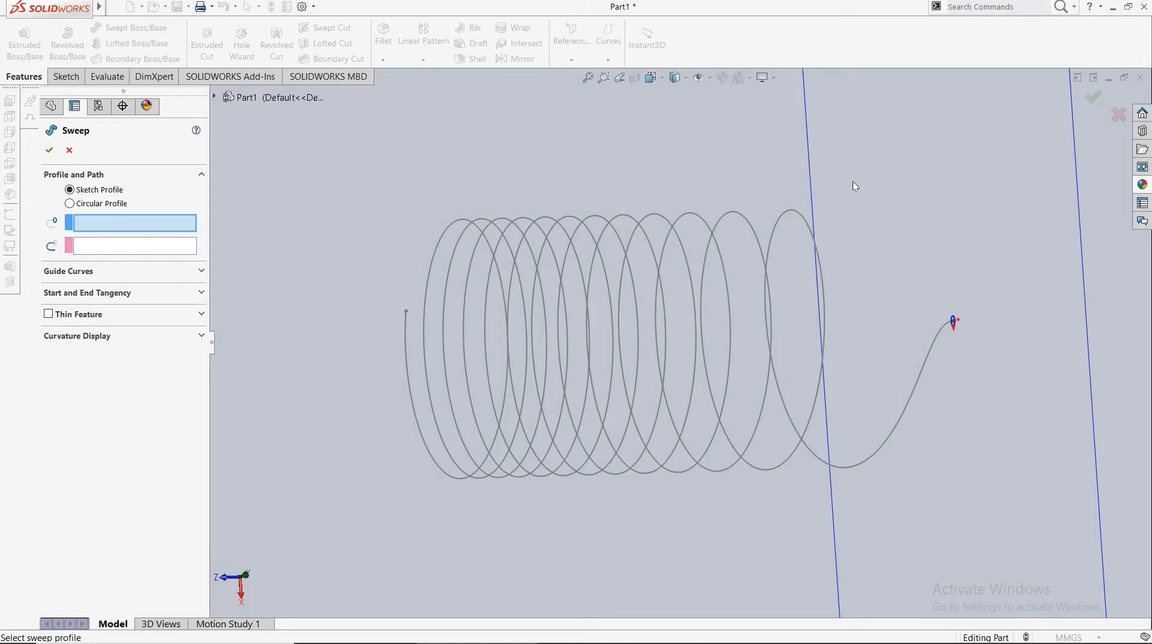
{"action": "left_click", "coordinate": [955, 318]}
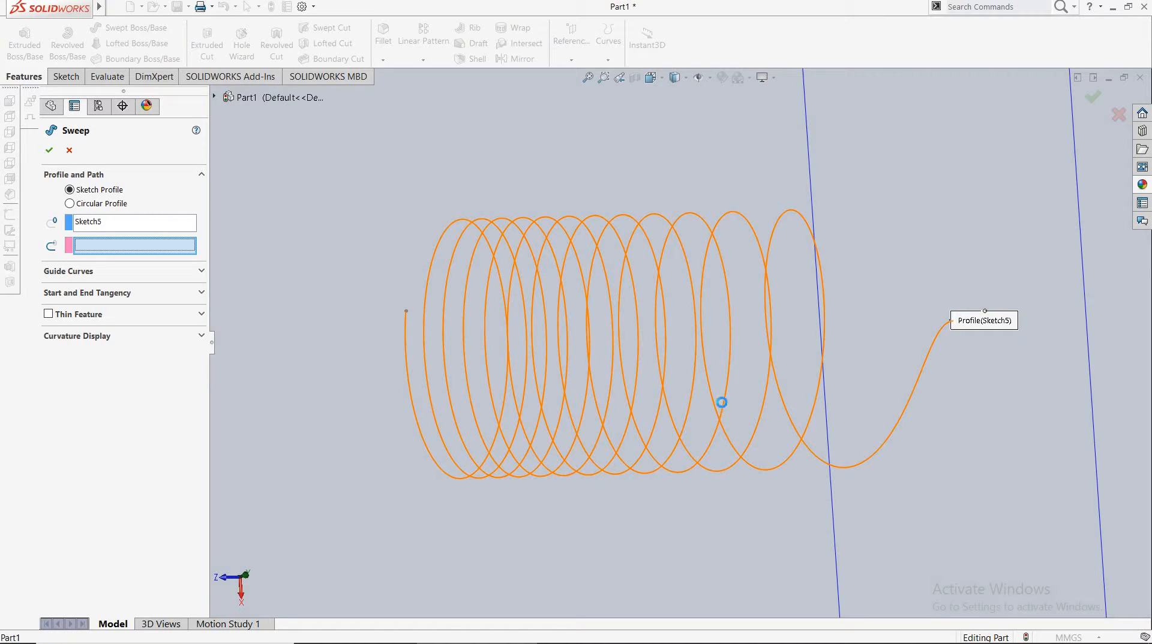
{"action": "left_click", "coordinate": [727, 407]}
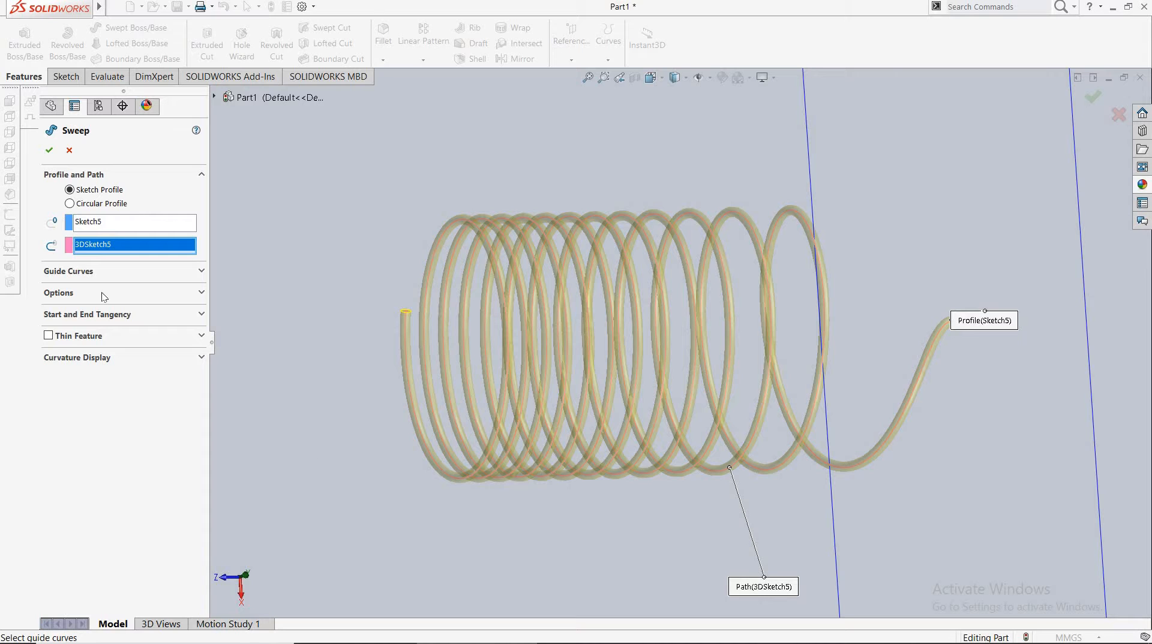
{"action": "left_click", "coordinate": [49, 150]}
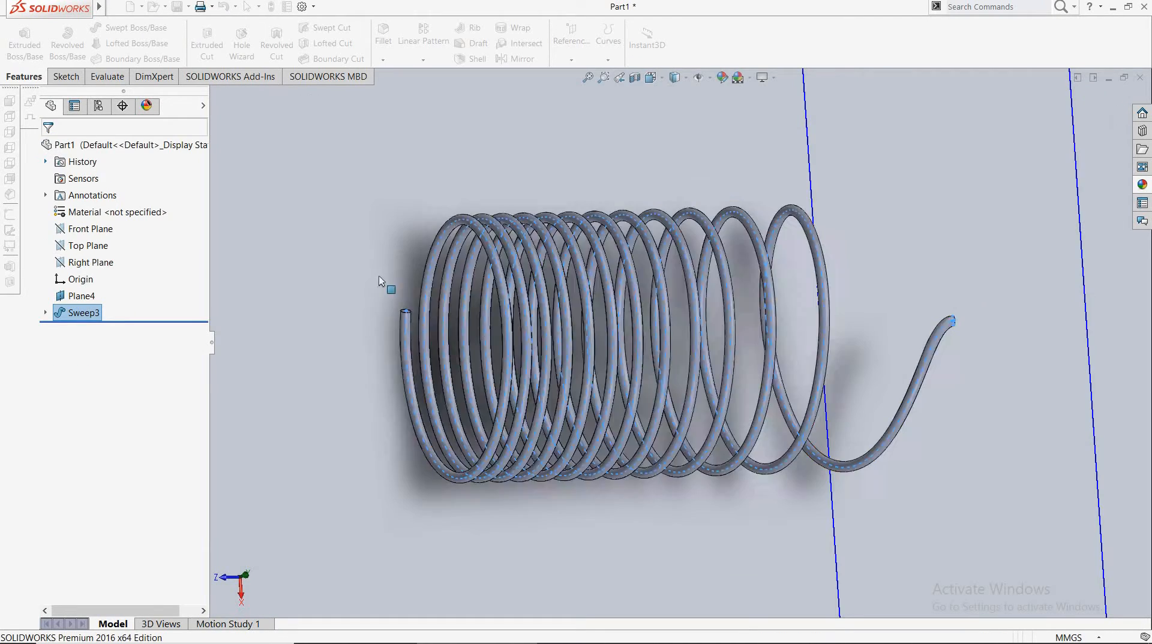
{"action": "left_click", "coordinate": [326, 280]}
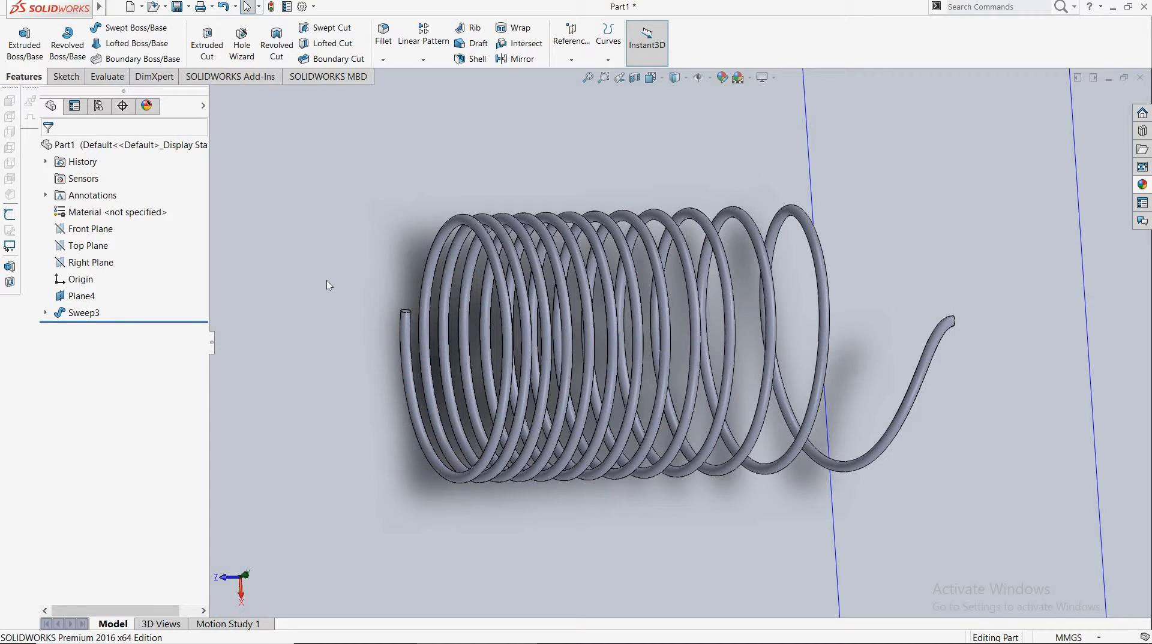
Step: Hide the reference plane at the start of the swept spring
{"action": "key", "text": "Left"}
{"action": "key", "text": "Left"}
{"action": "key", "text": "Left"}
{"action": "key", "text": "Left"}
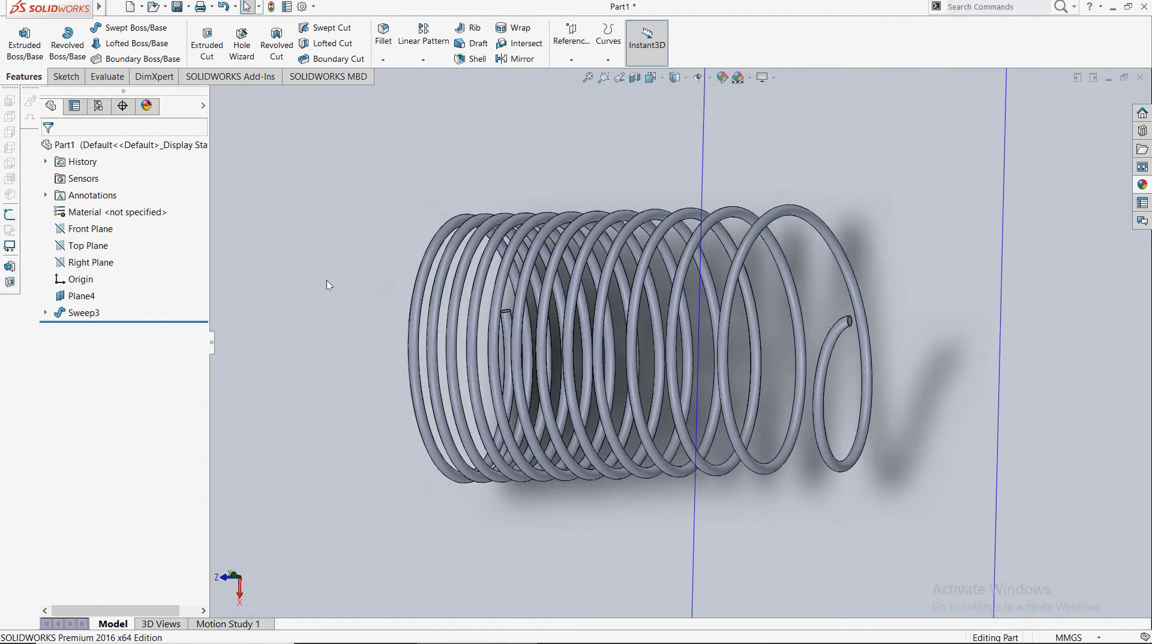
{"action": "left_click", "coordinate": [608, 128]}
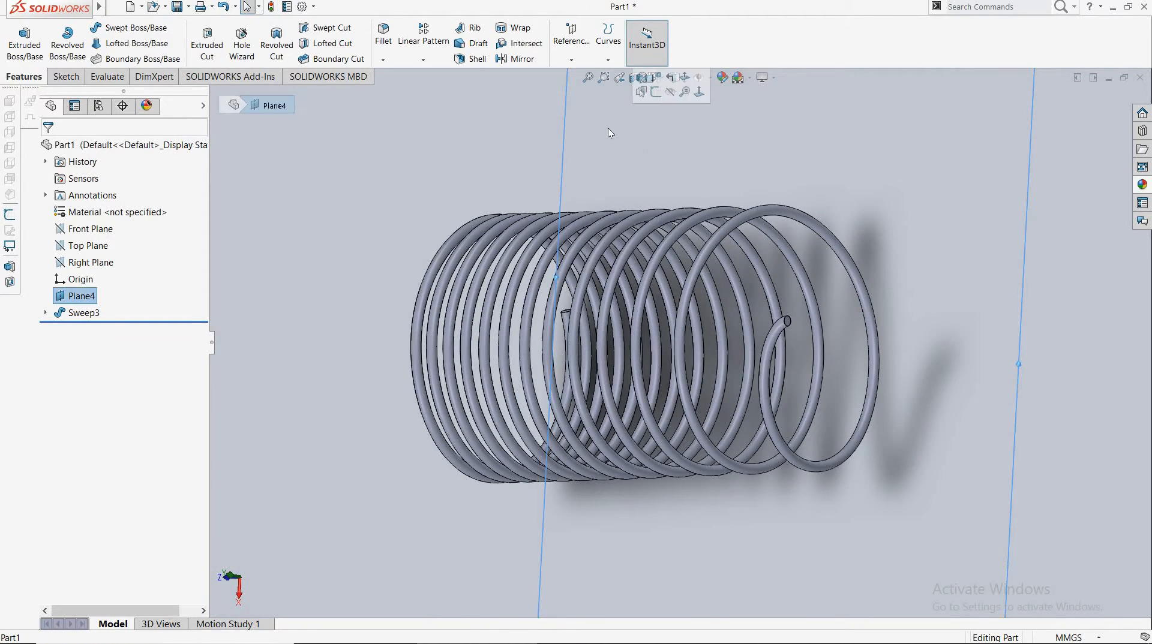
{"action": "right_click", "coordinate": [607, 127]}
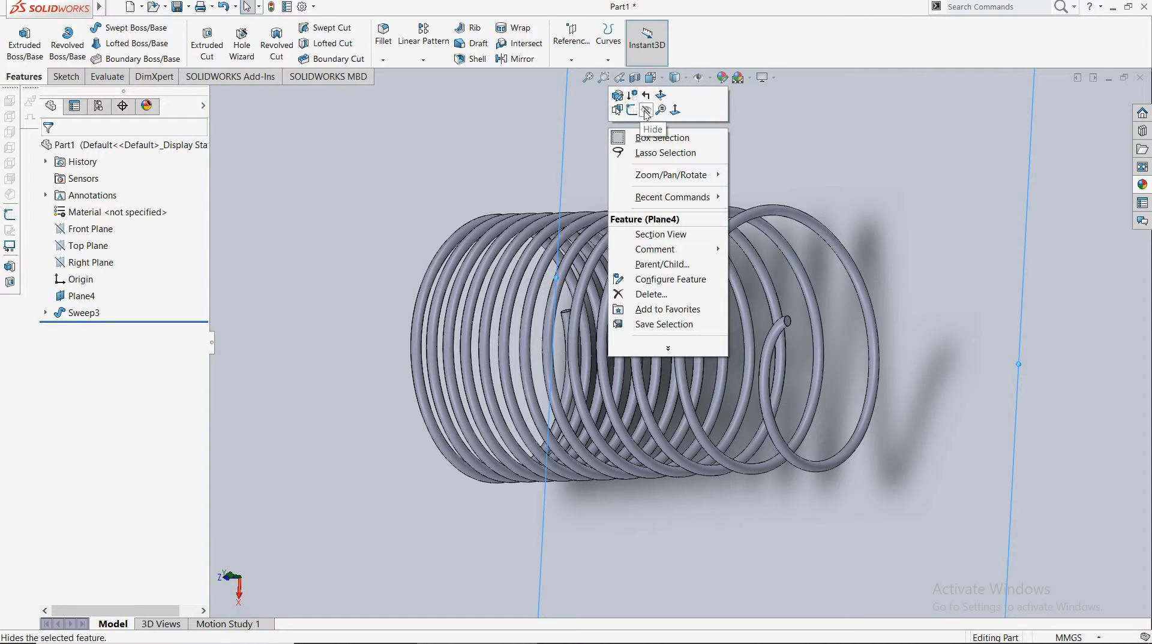
{"action": "left_click", "coordinate": [642, 132]}
Step: Examine the whole swept spring from different angles
{"action": "scroll", "coordinate": [743, 166], "scroll_direction": "up", "scroll_amount": 6}
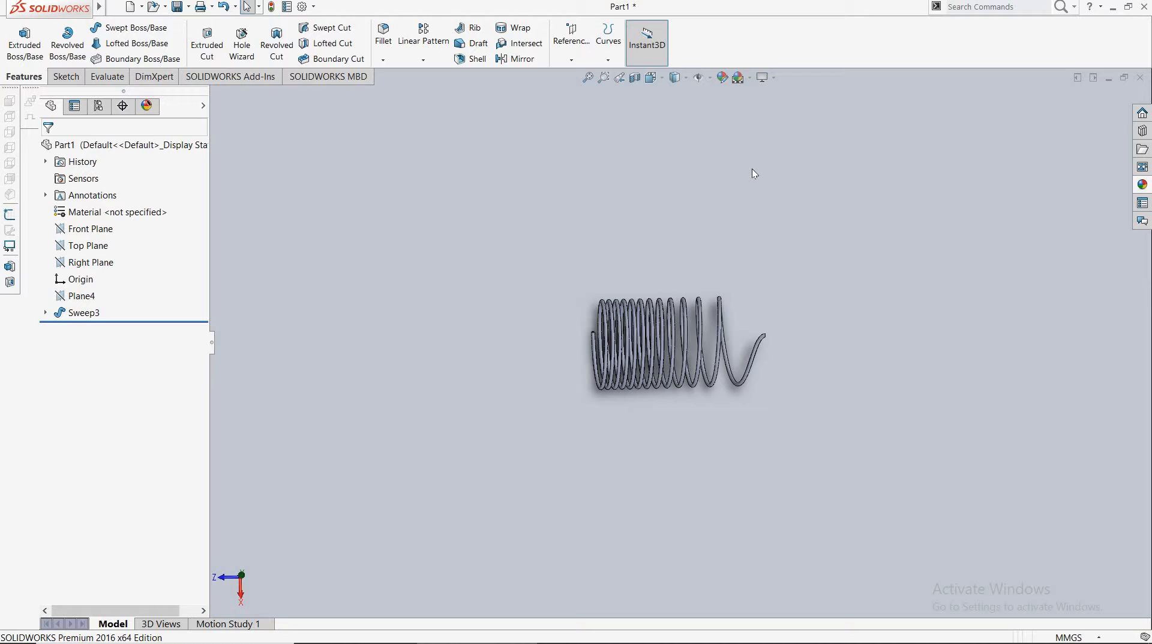
{"action": "key", "text": "Up"}
{"action": "key", "text": "Up"}
{"action": "key", "text": "Up"}
{"action": "key", "text": "Up"}
{"action": "key", "text": "Up"}
{"action": "key", "text": "Up"}
{"action": "key", "text": "Up"}
{"action": "key", "text": "Up"}
{"action": "key", "text": "Up"}
{"action": "key", "text": "Up"}
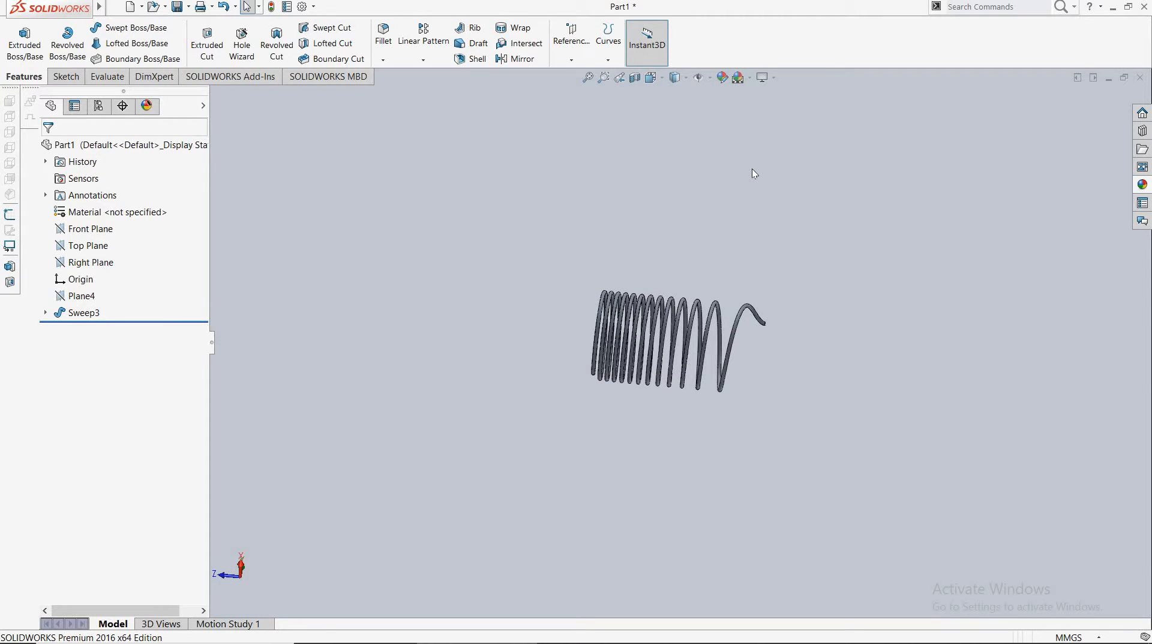
Step: Change the appearance of the whole spring part to the standard red colour, RGB 255, 0, 0
{"action": "right_click", "coordinate": [752, 169]}
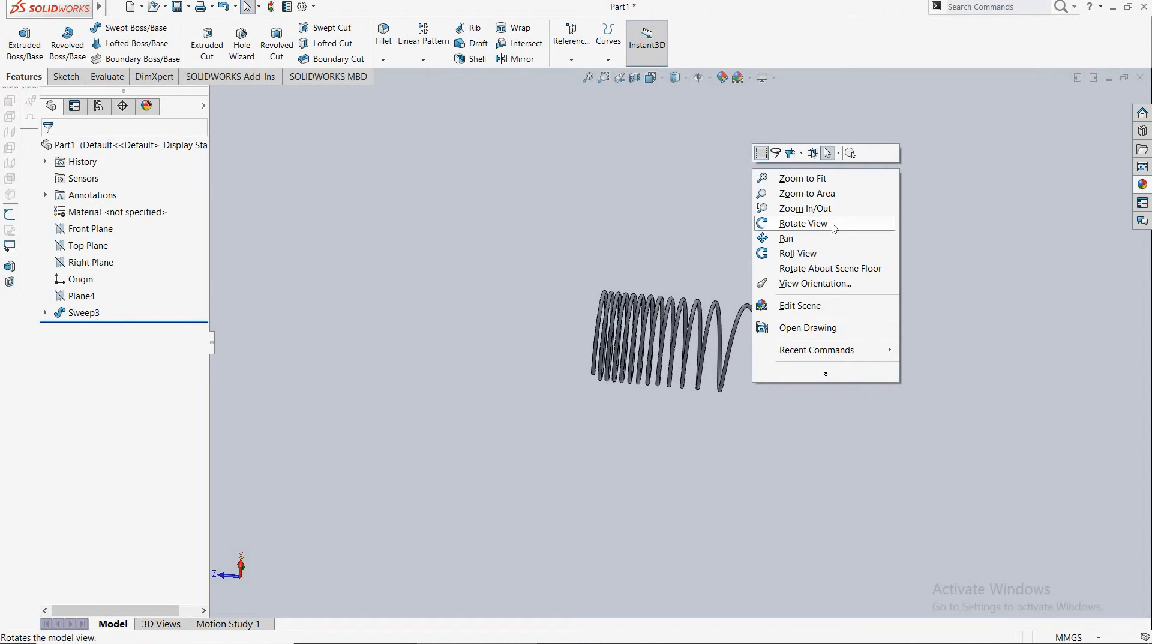
{"action": "left_click", "coordinate": [830, 223]}
{"action": "left_click_drag", "start_coordinate": [835, 359], "coordinate": [754, 131]}
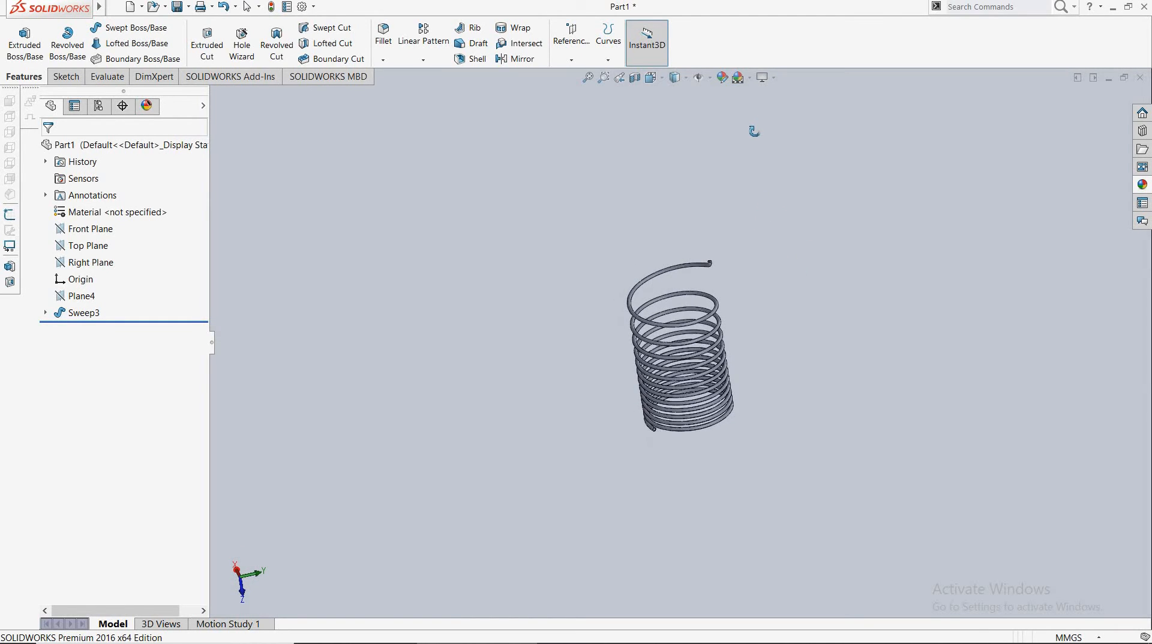
{"action": "key", "text": "Escape"}
{"action": "left_click", "coordinate": [722, 81]}
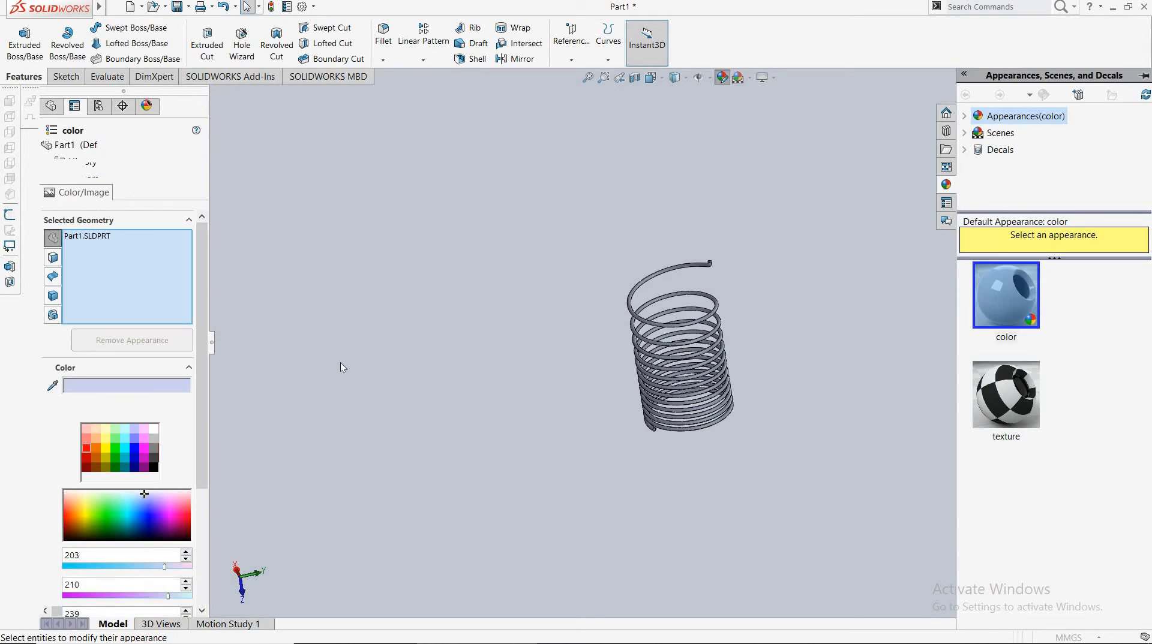
{"action": "left_click", "coordinate": [136, 447]}
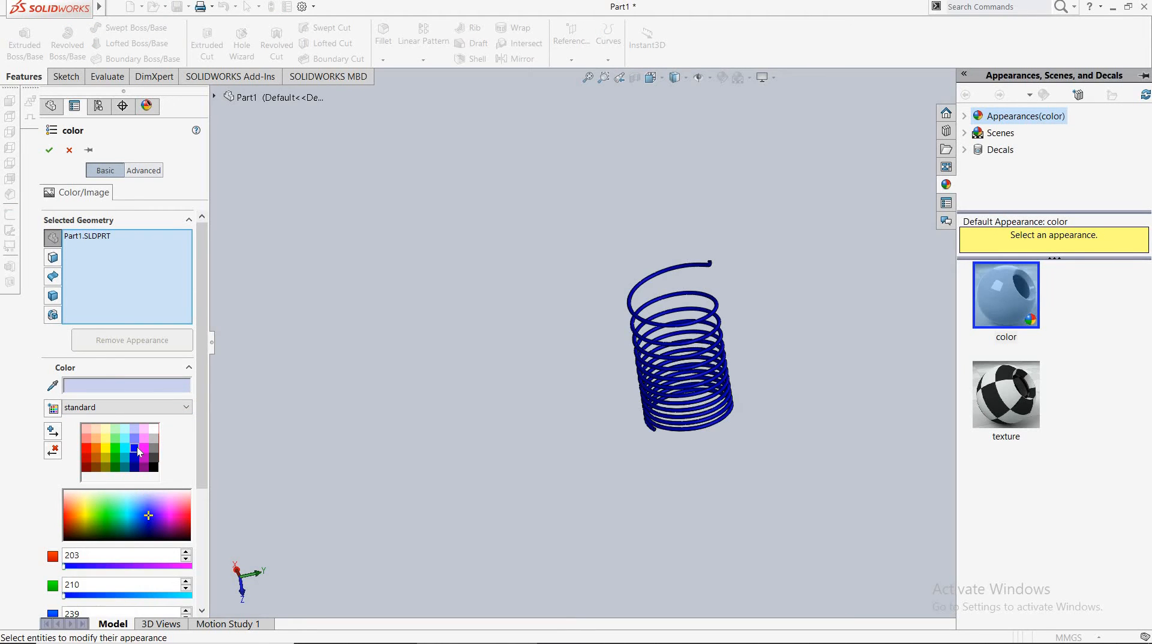
{"action": "left_click", "coordinate": [88, 448]}
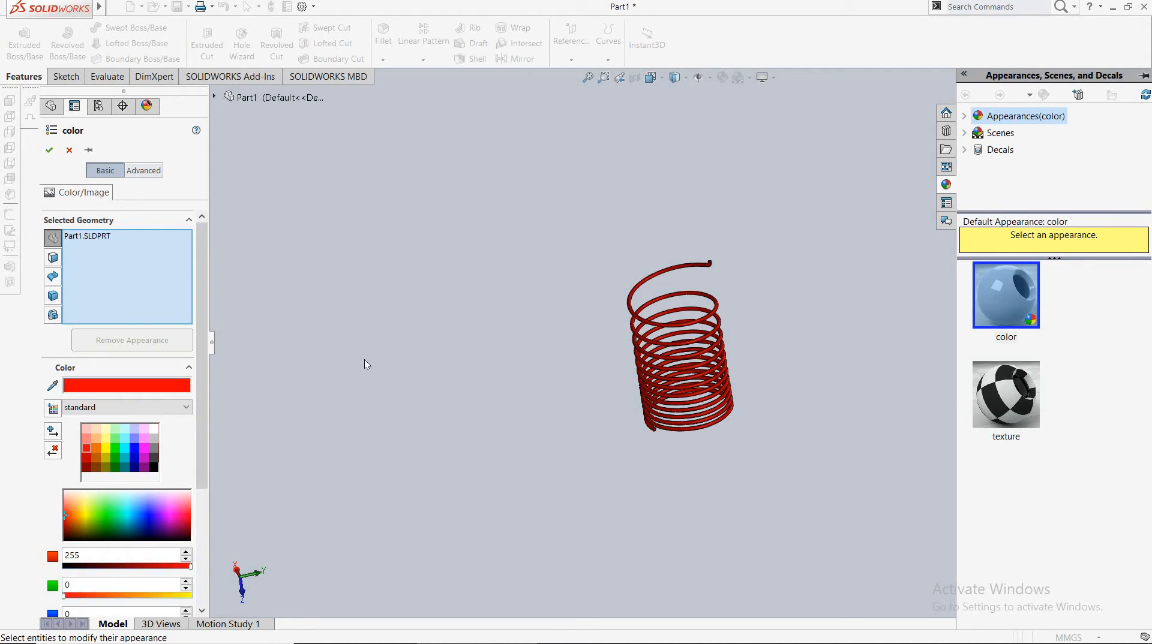
{"action": "right_click", "coordinate": [413, 323]}
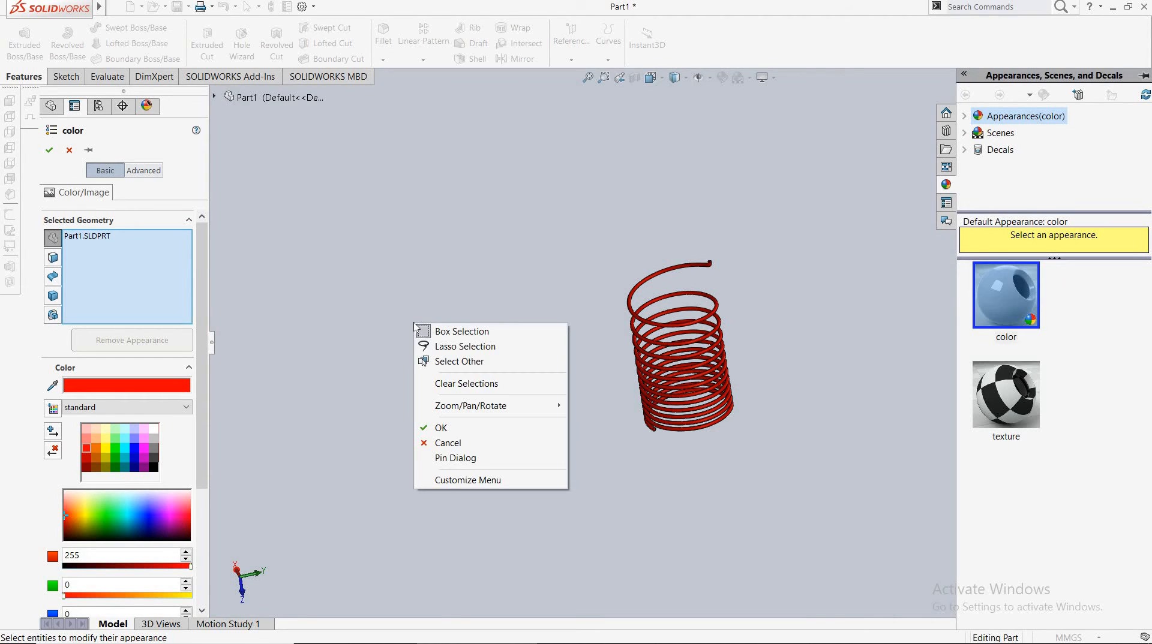
{"action": "mouse_move", "coordinate": [526, 406]}
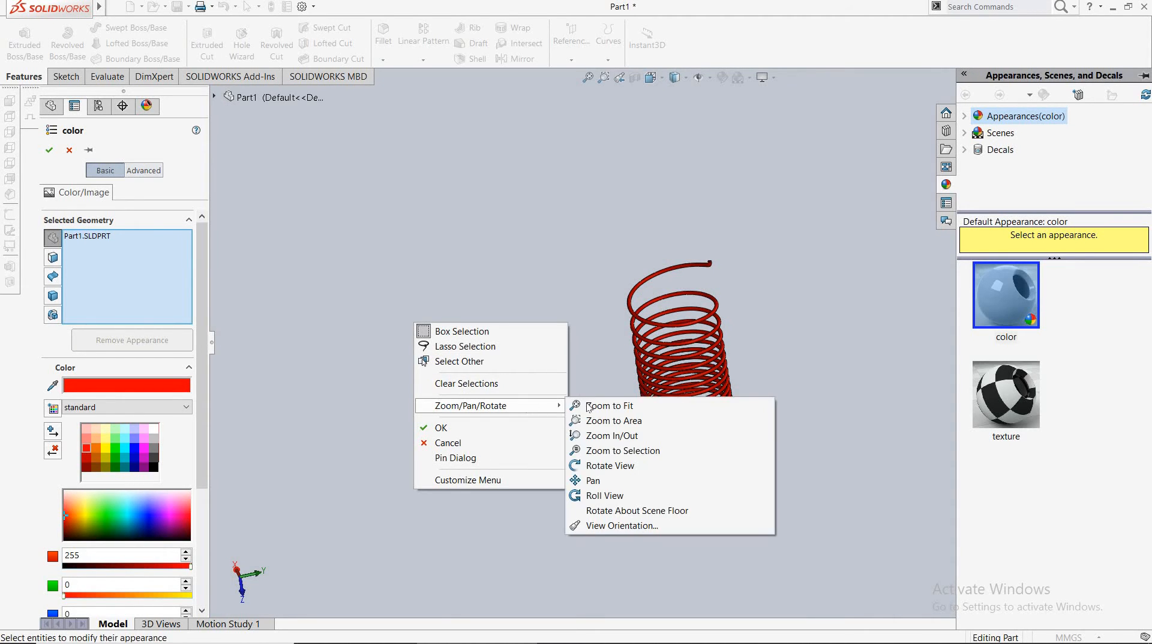
{"action": "left_click", "coordinate": [585, 406]}
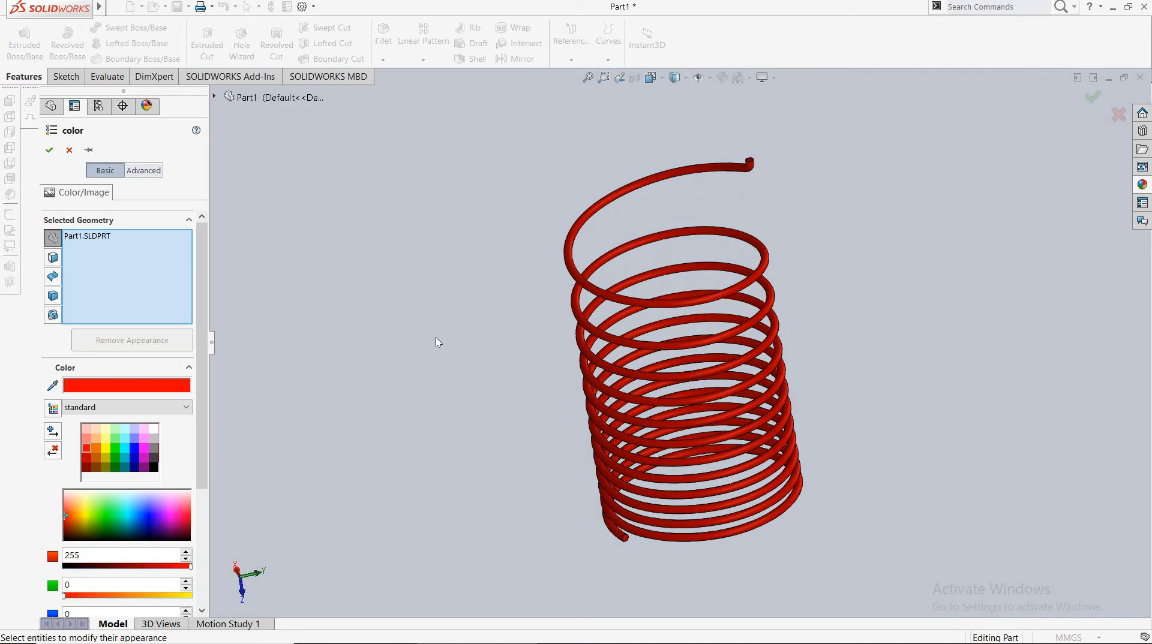
{"action": "left_click", "coordinate": [49, 150]}
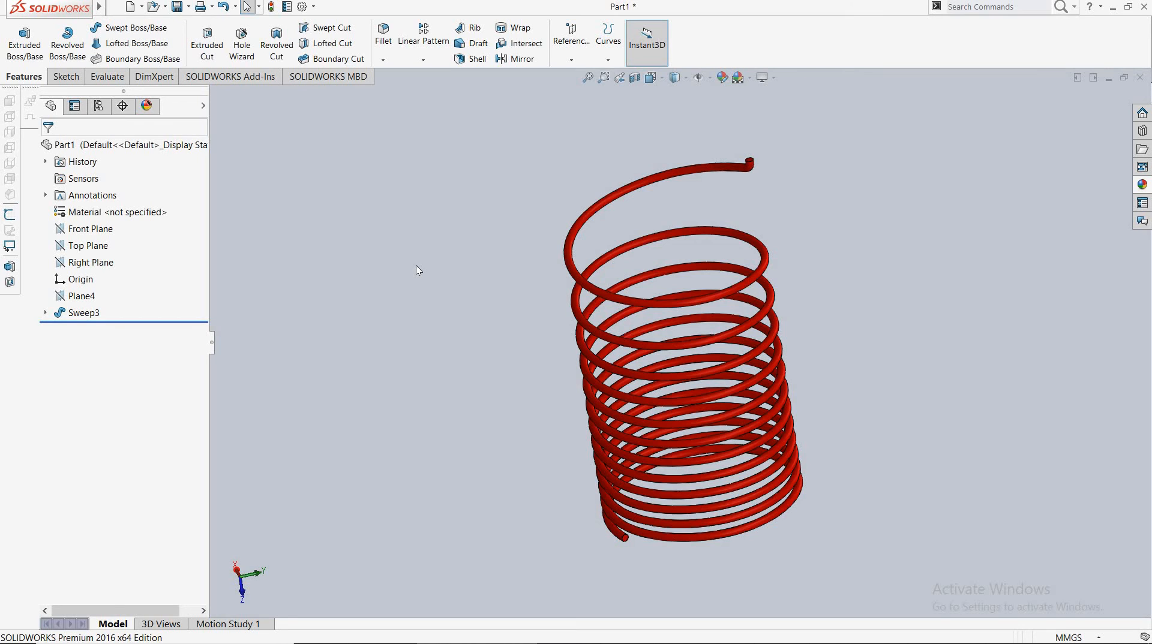
{"action": "key", "text": "Up"}
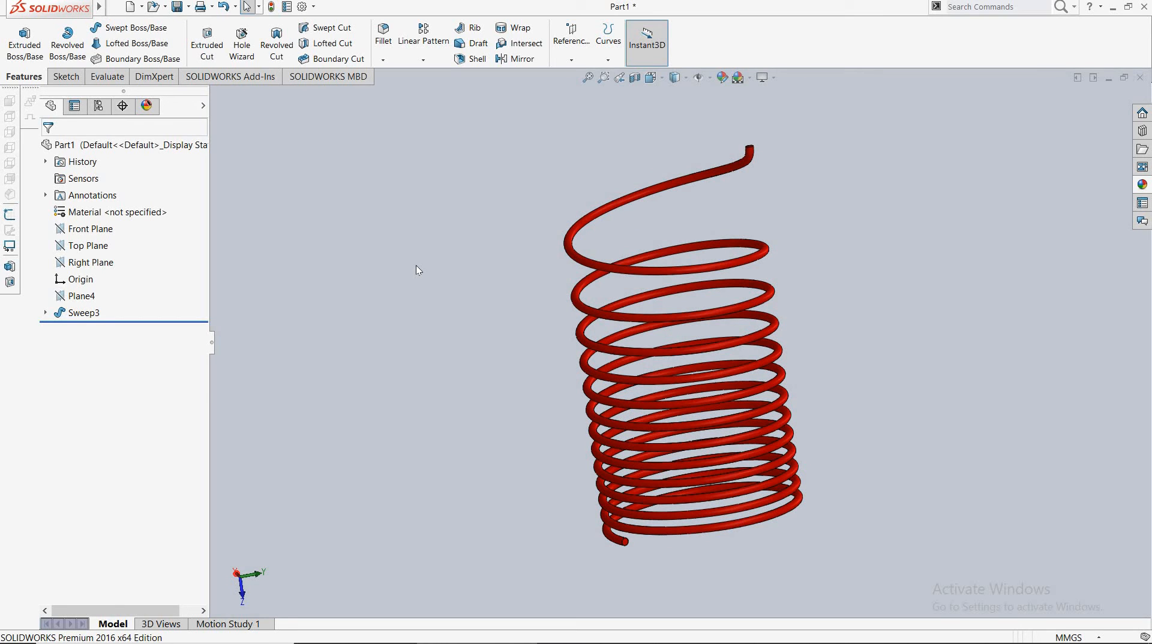